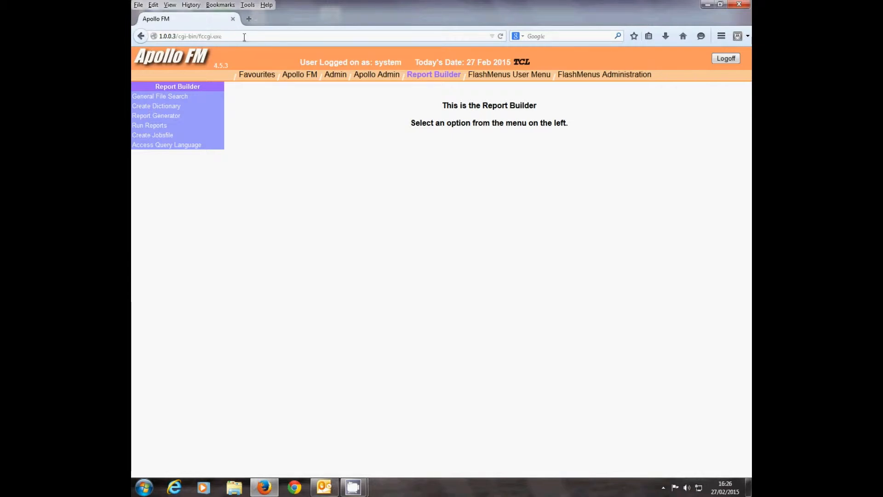
Step: Start a new report in the Report Generator named apolloshort1, using history as the file to report
click(175, 116)
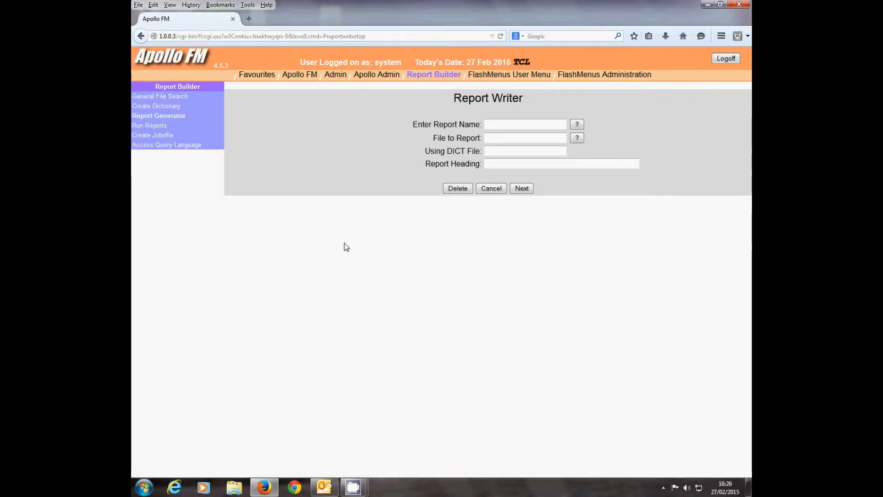
click(508, 125)
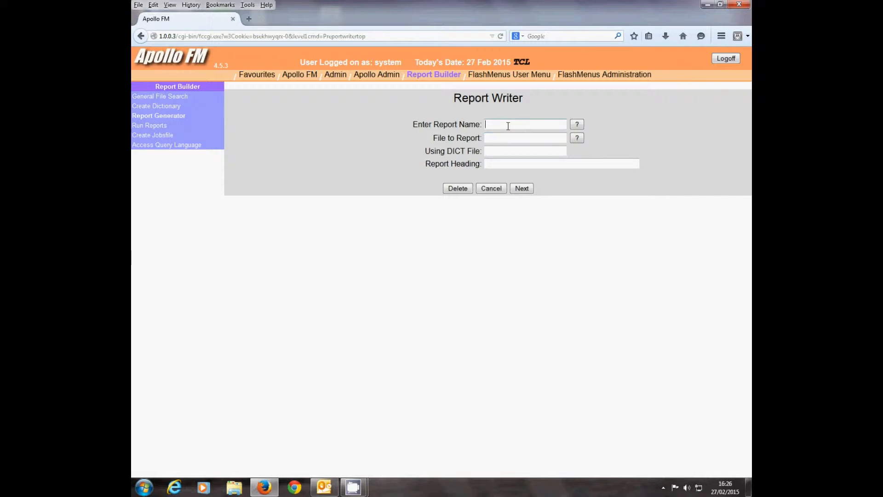
text(apollosport1)
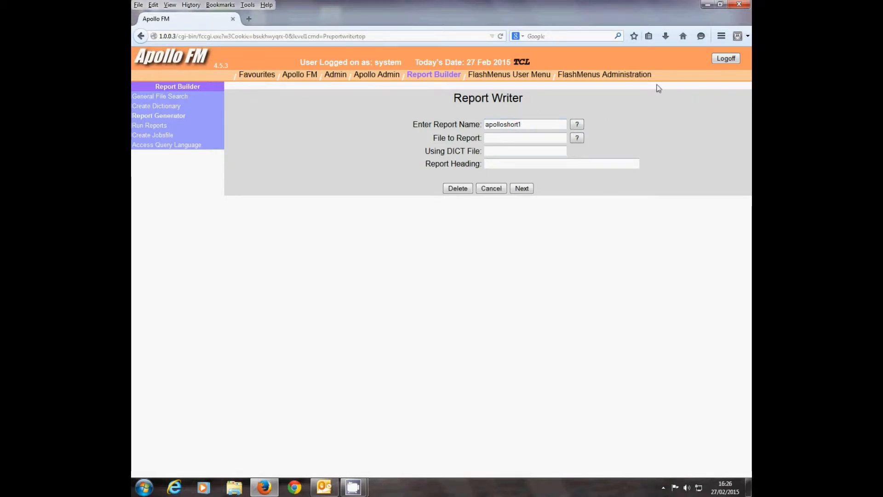
click(577, 138)
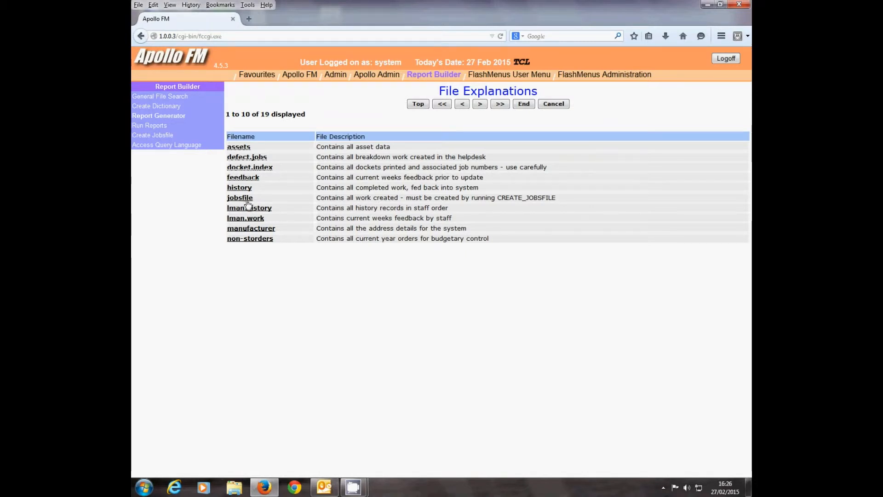
click(240, 189)
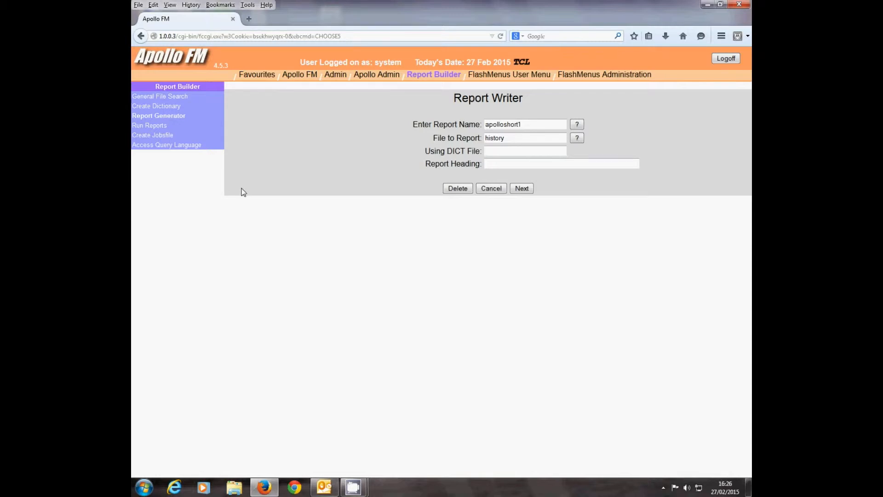
Step: Set the report heading to "Worked Hours By Trade for a Given Period" and continue to the selection criteria
click(503, 164)
text(Worked Hours)
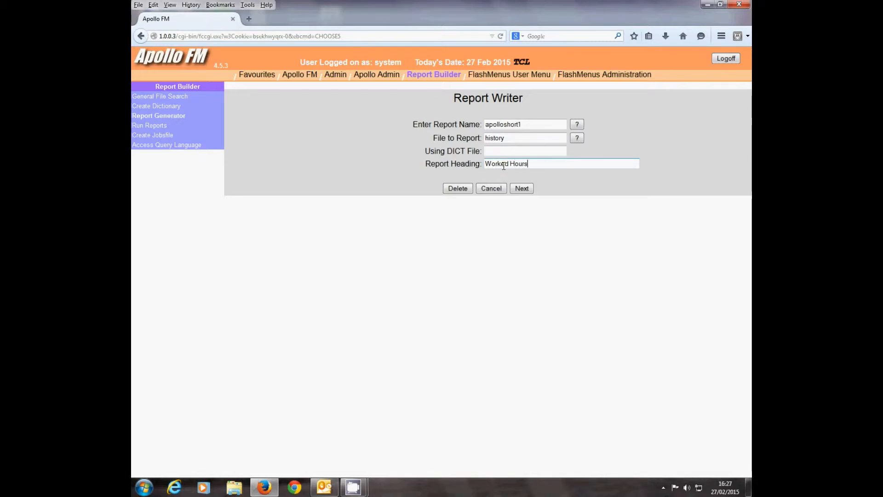
text( By Trad)
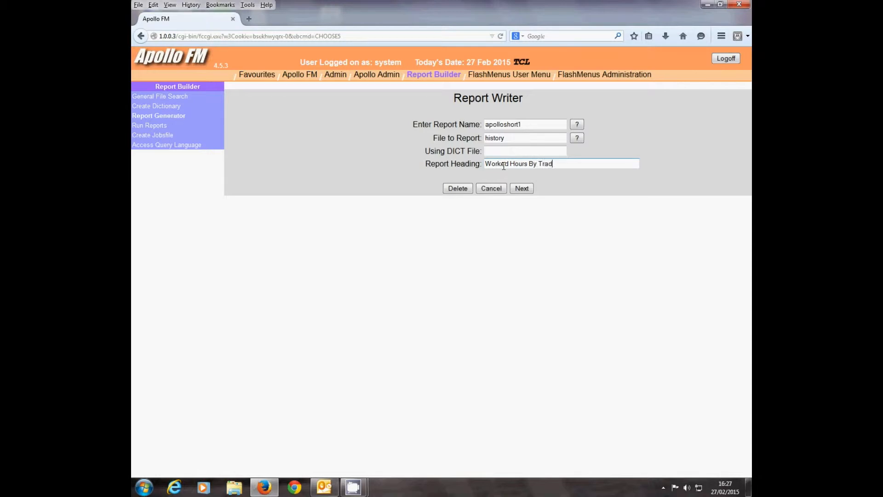
text(e for a Given)
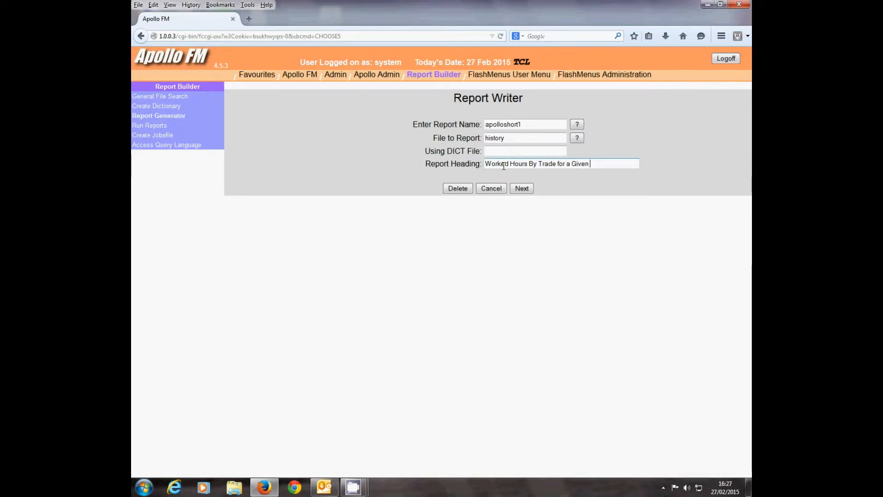
text( Period)
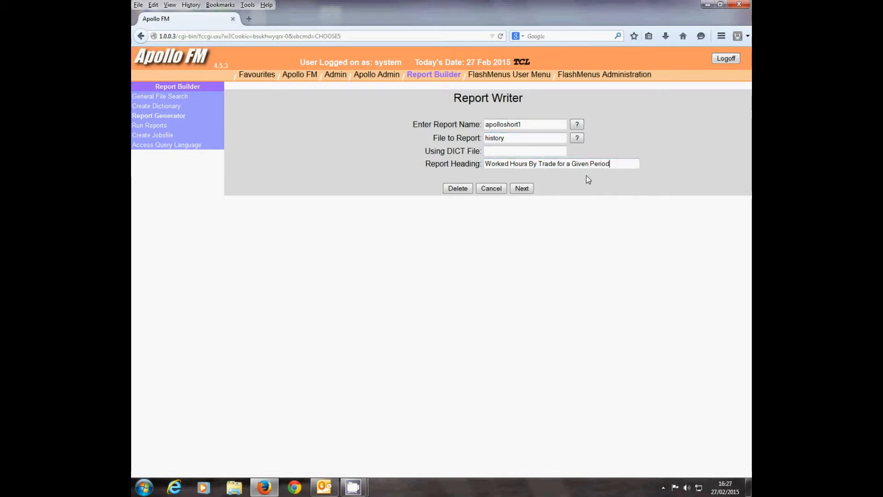
click(523, 190)
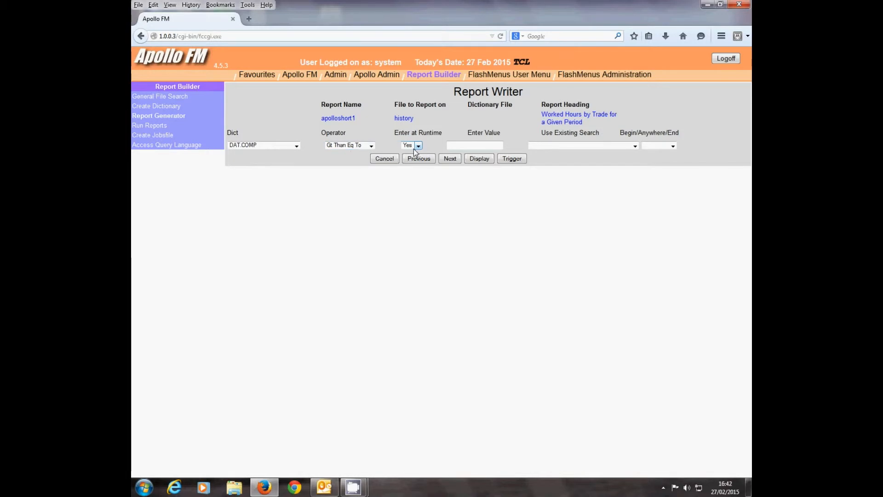
Step: Add two DAT.COMP criteria entered at runtime, one Gt Than Eq To and one Less than Eq To
click(447, 159)
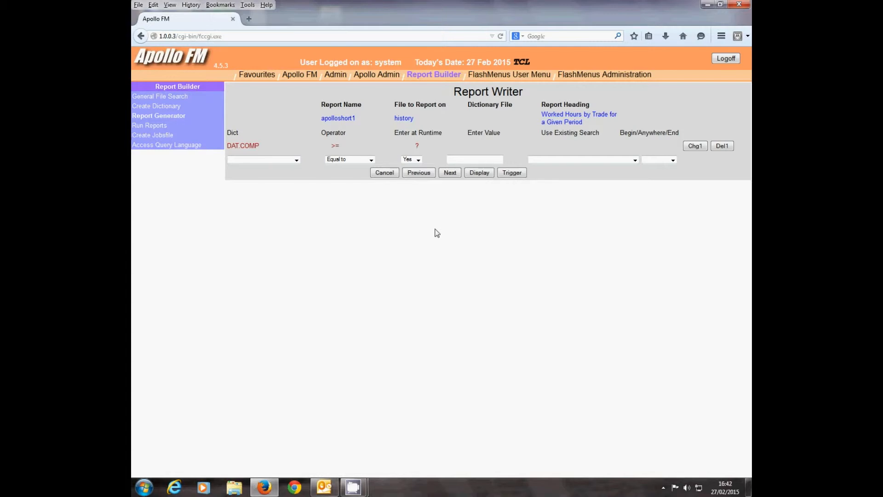
click(296, 161)
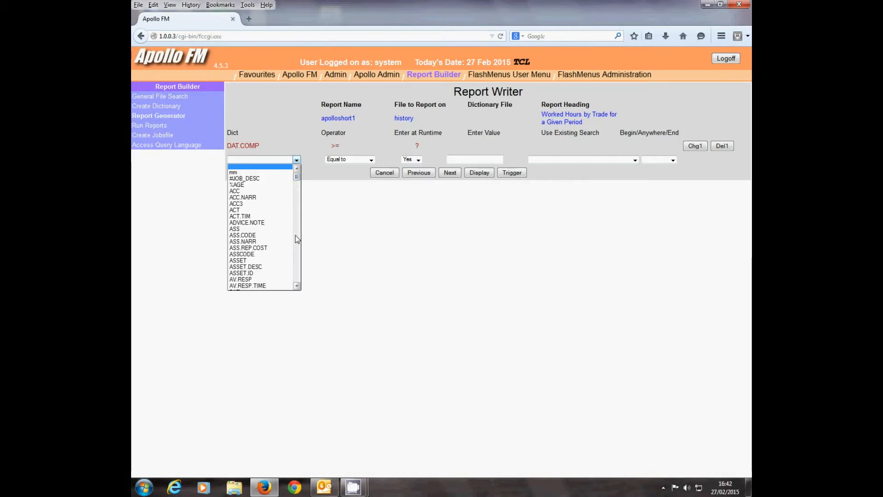
scroll(296, 237, down, 1)
scroll(297, 236, down, 6)
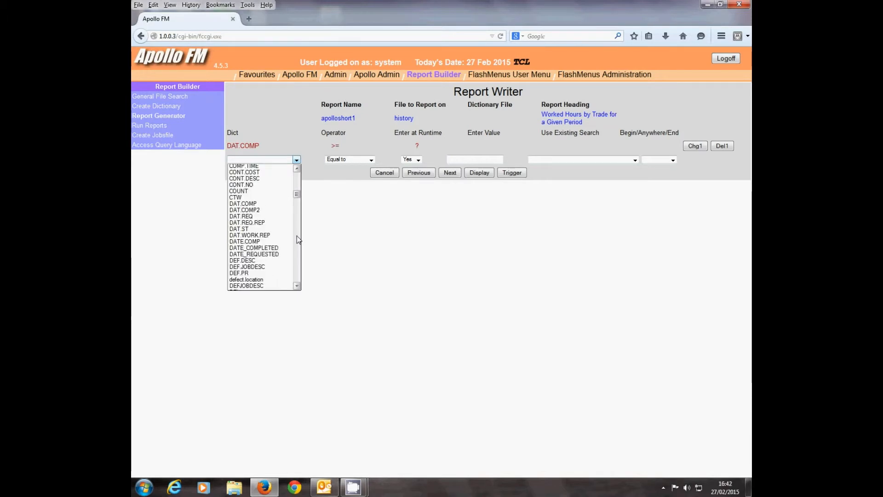
click(258, 204)
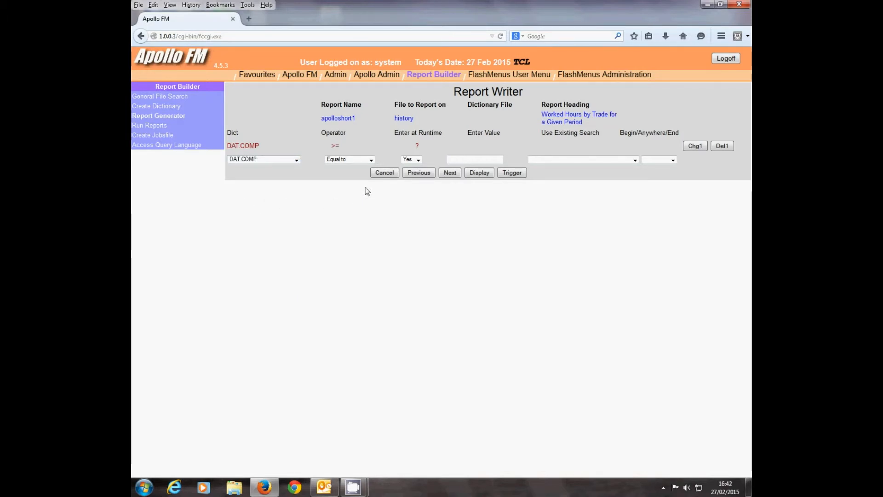
click(371, 160)
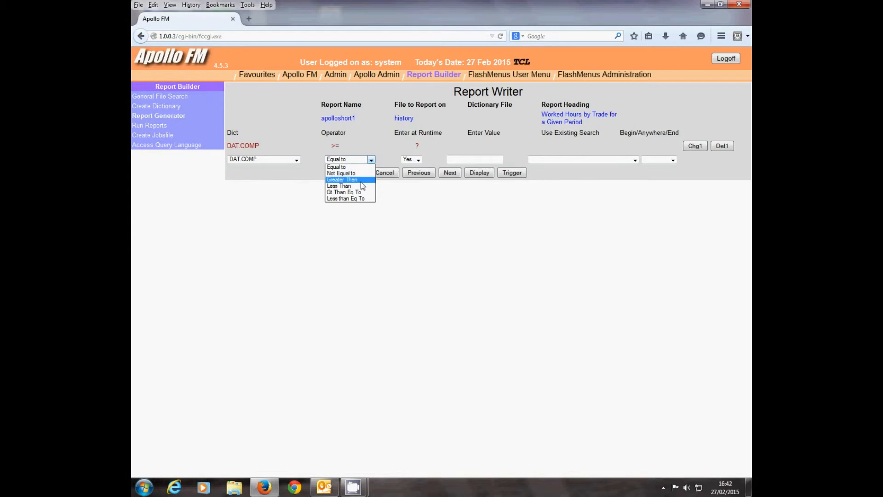
click(358, 199)
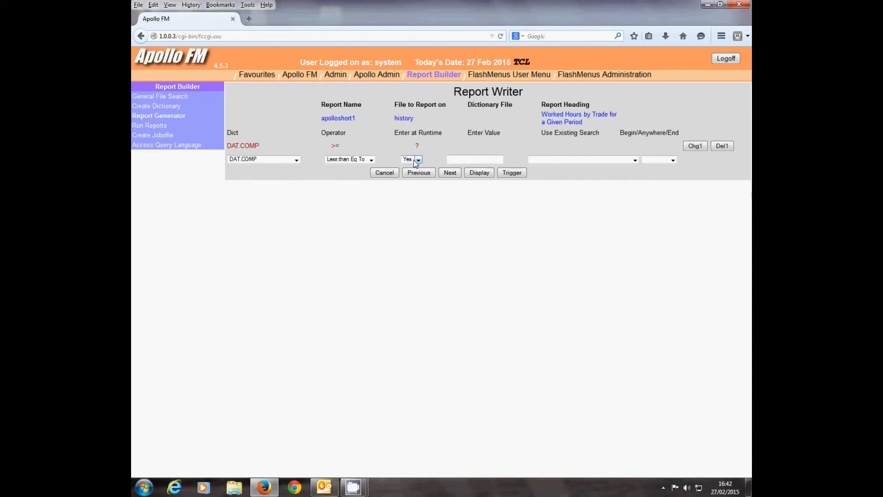
click(449, 172)
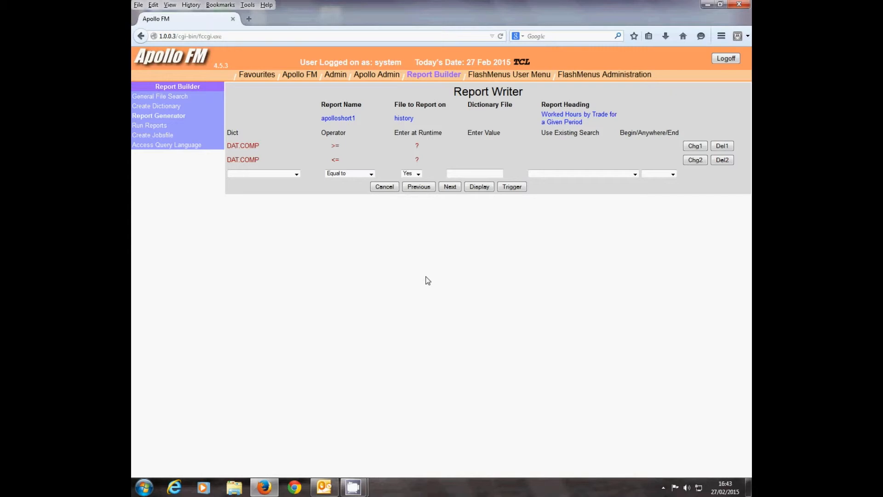
Step: Proceed to the report's display settings and add ref as the first display column
click(478, 187)
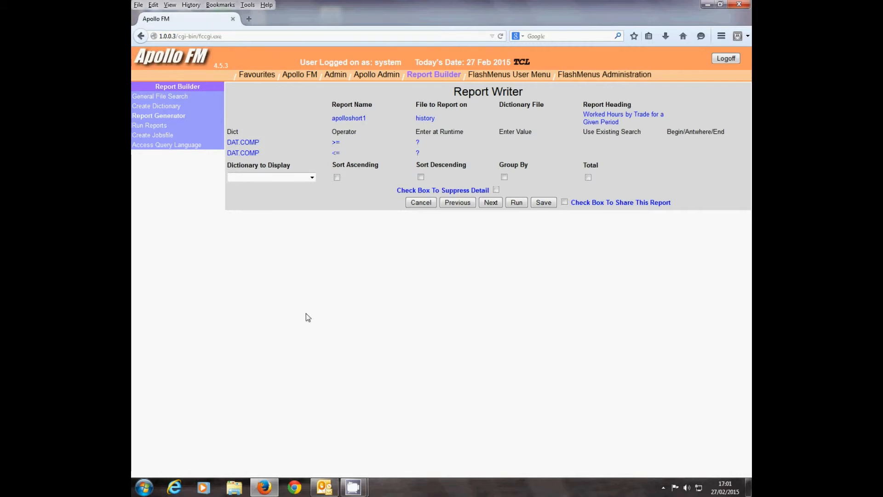
click(312, 178)
drag(312, 199, 314, 273)
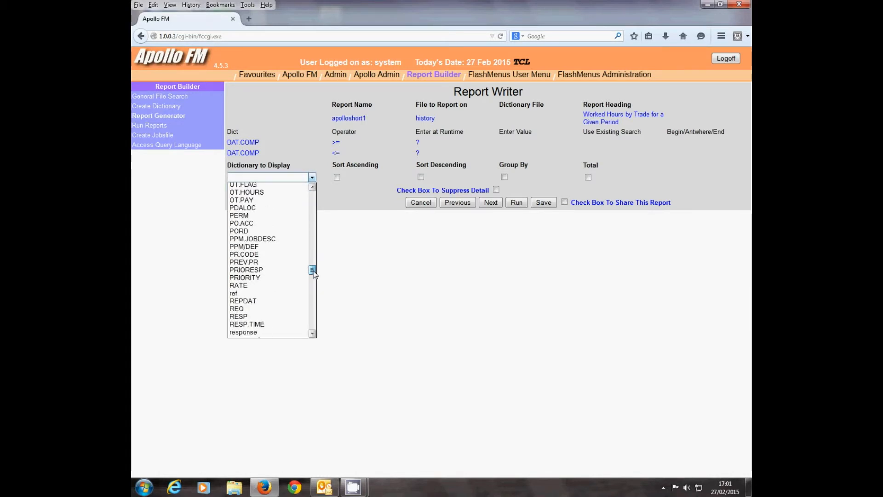
click(286, 294)
click(490, 203)
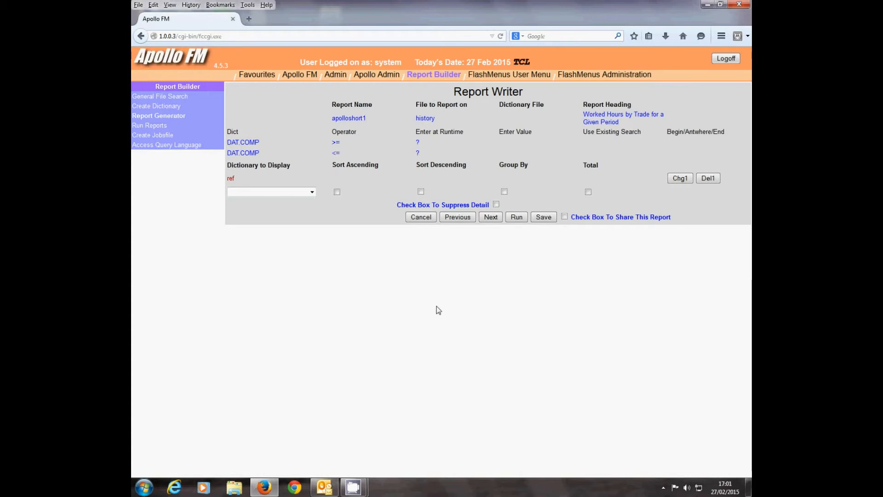
Step: Add JOB and DAT.COMP as the second and third display columns
click(313, 192)
drag(313, 212, 314, 268)
click(282, 268)
click(484, 219)
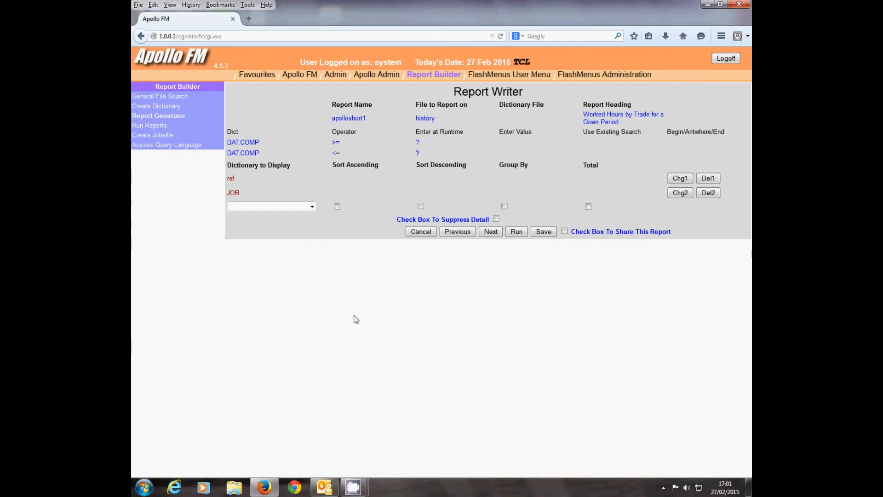
click(313, 205)
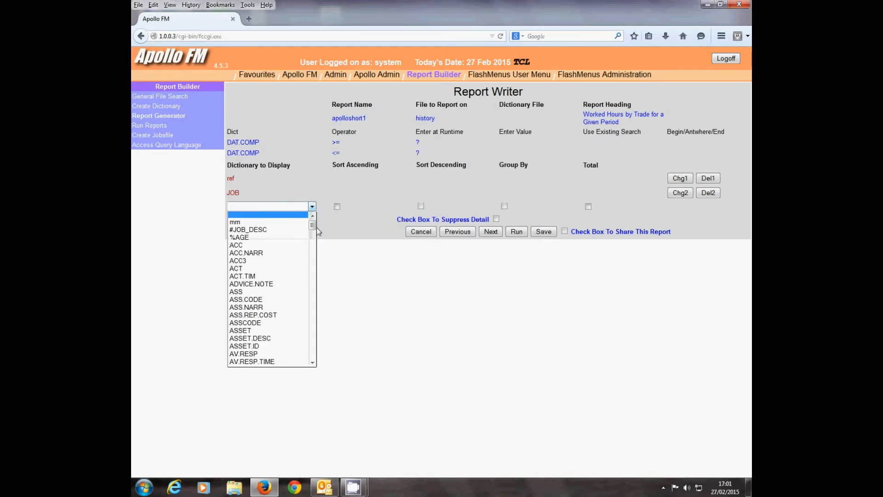
scroll(315, 292, down, 15)
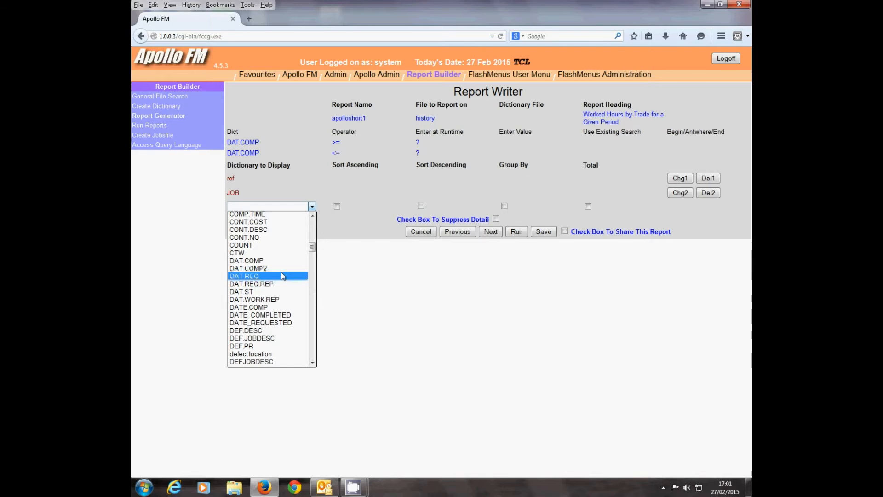
click(276, 260)
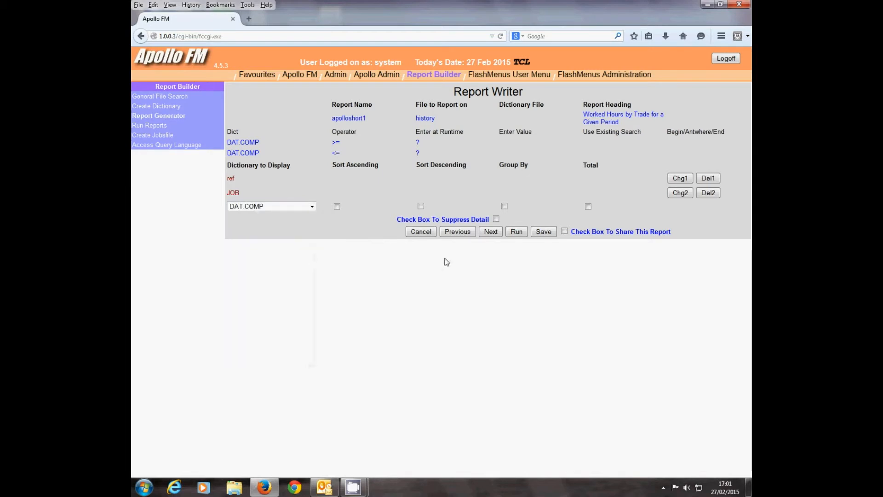
click(491, 236)
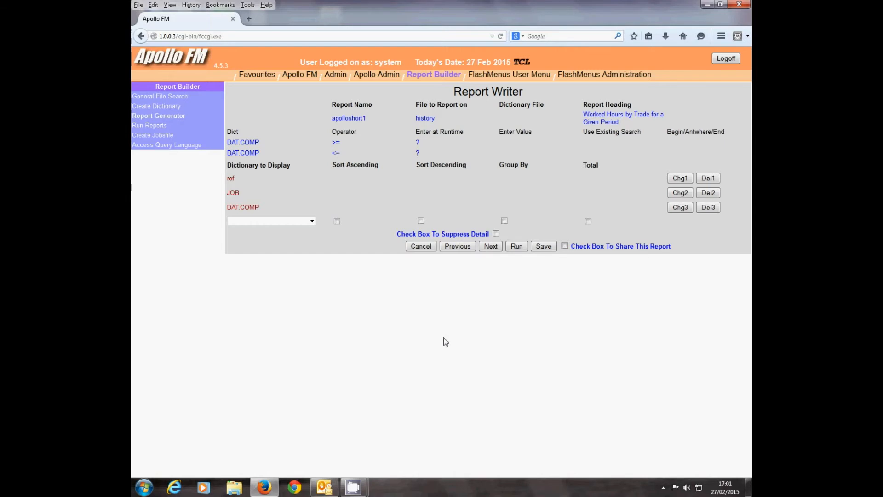
Step: Add tr.code.narr as a display column, sorted ascending and used for grouping
click(312, 221)
drag(314, 243, 310, 361)
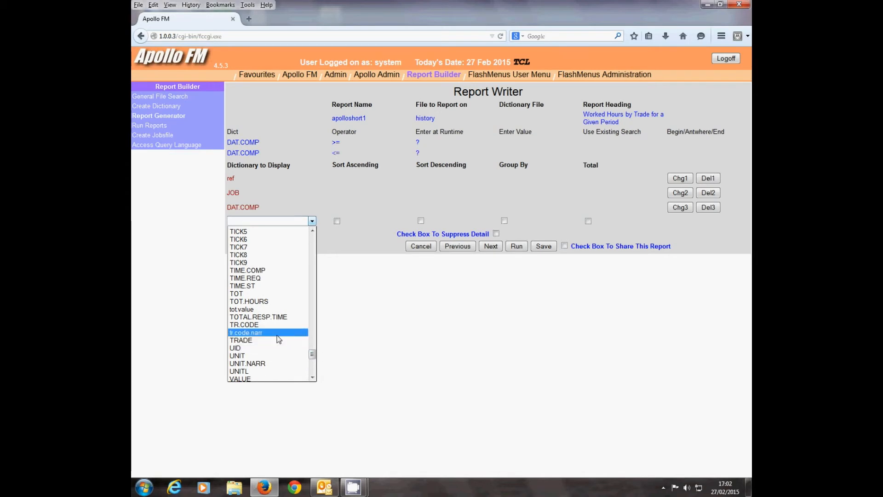
click(250, 338)
click(337, 221)
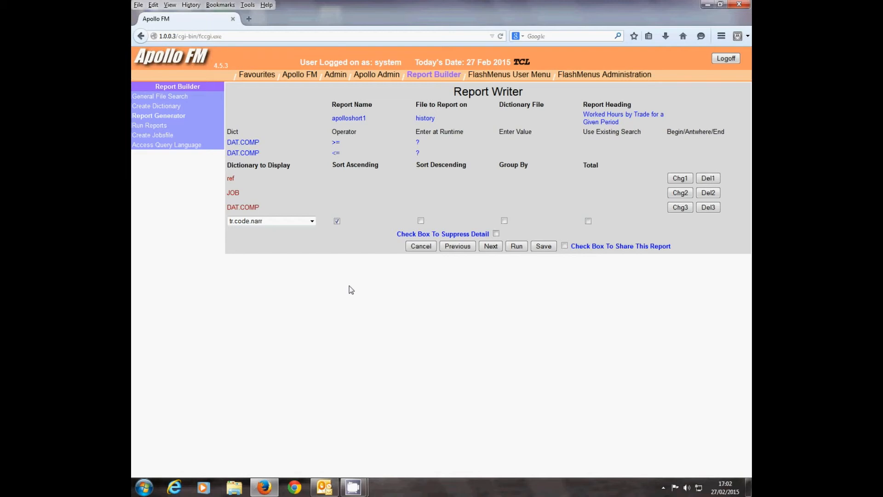
click(505, 221)
click(491, 246)
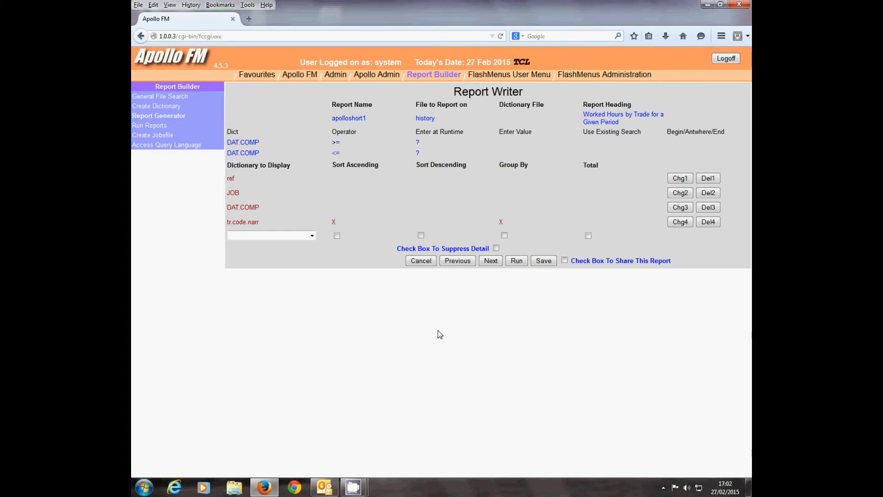
Step: Add TOT.HOURS as a totalled display column and save the report as shared
click(312, 236)
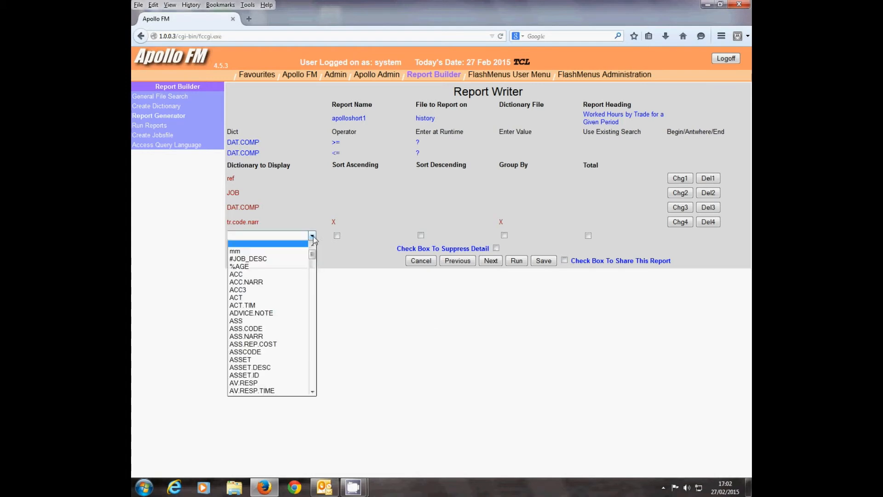
drag(313, 254, 313, 370)
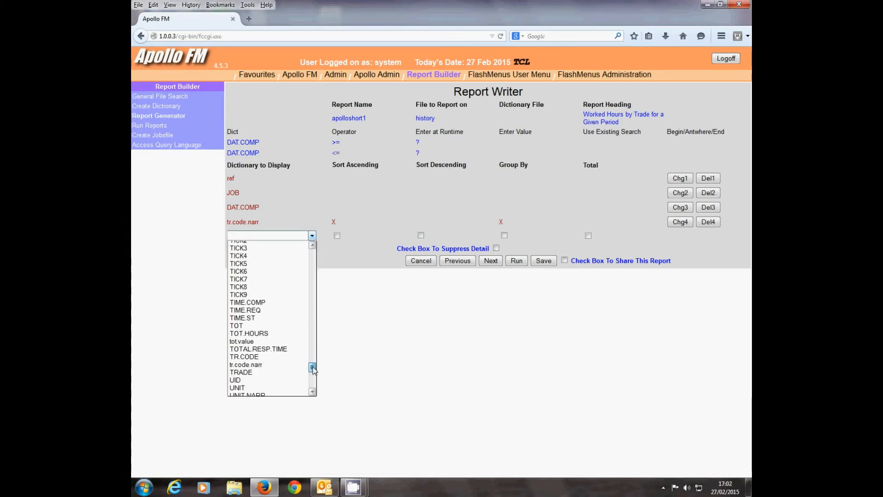
click(257, 333)
click(588, 236)
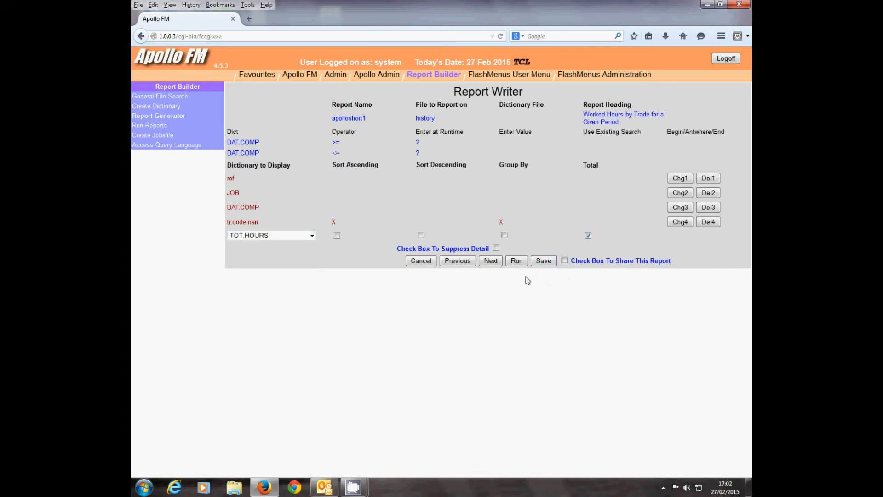
click(488, 261)
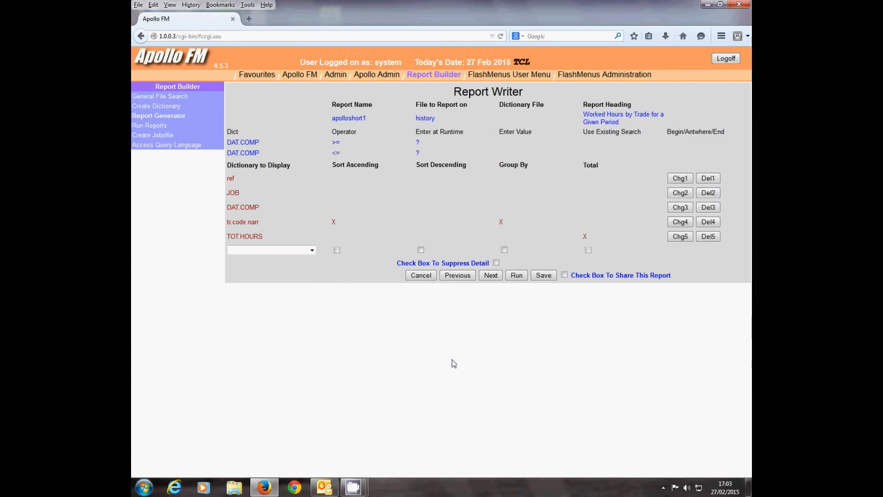
click(564, 274)
click(542, 275)
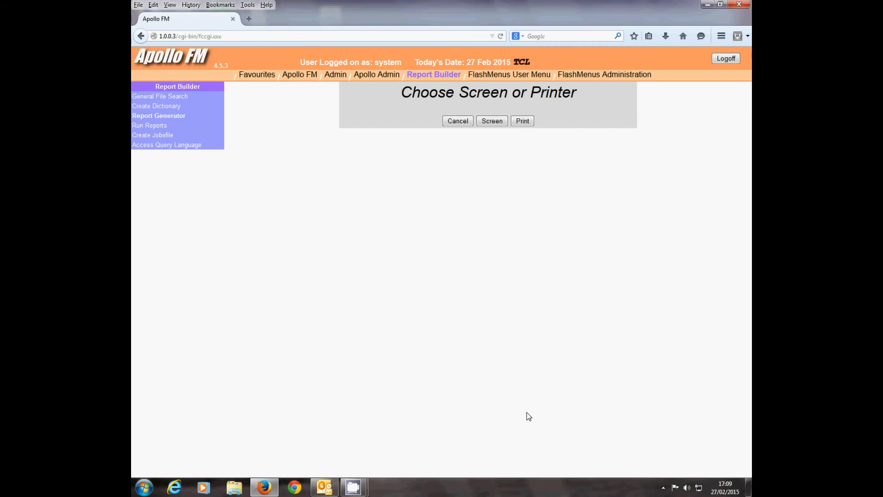
Step: Run the report on screen for completion dates from 01/02/2013 to 28/02/2013 and go to its last page
click(491, 121)
click(352, 110)
text(01/02/2013)
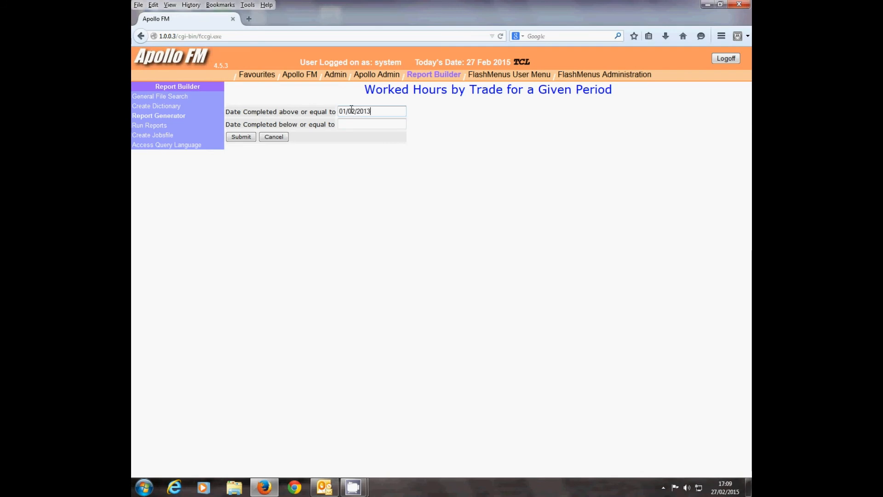
click(352, 125)
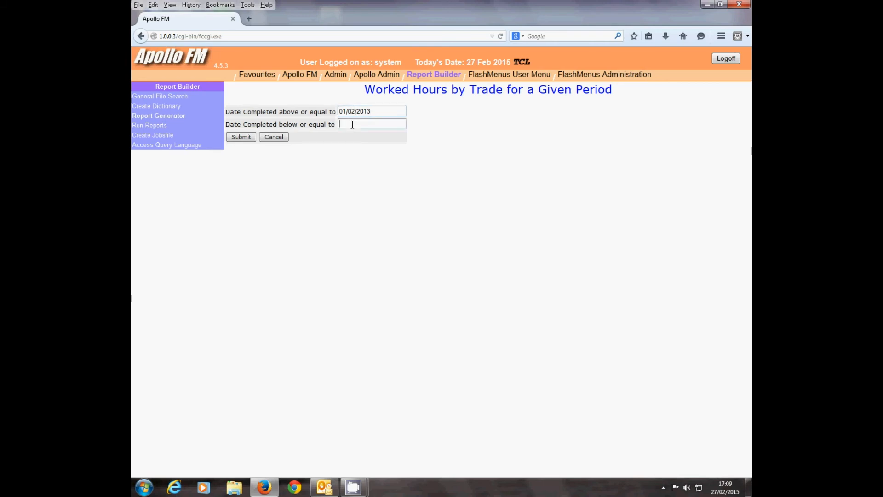
text(28/02/2013)
click(244, 138)
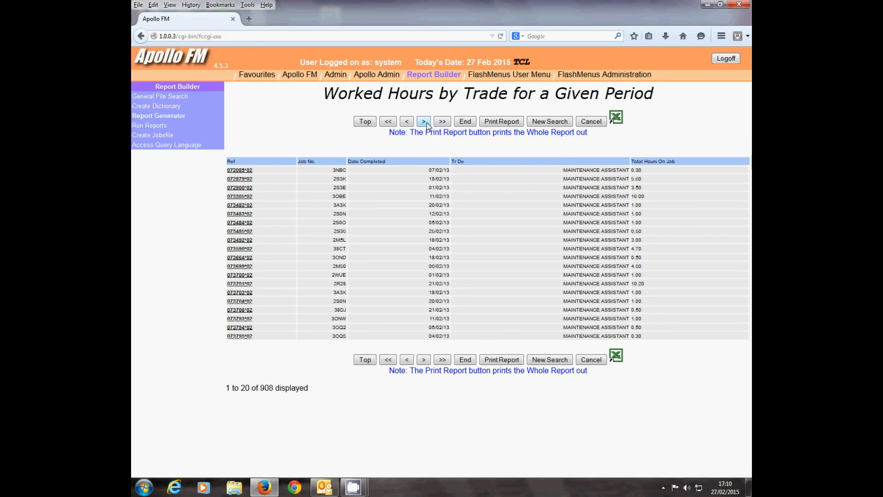
click(465, 122)
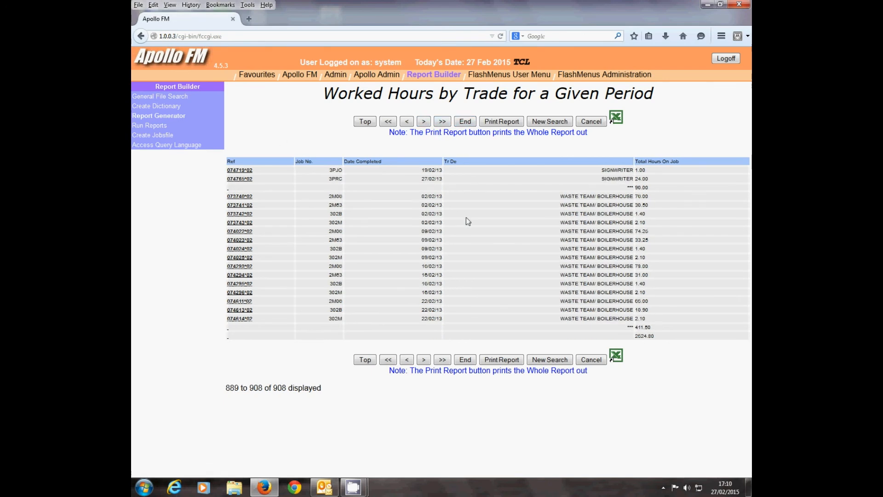